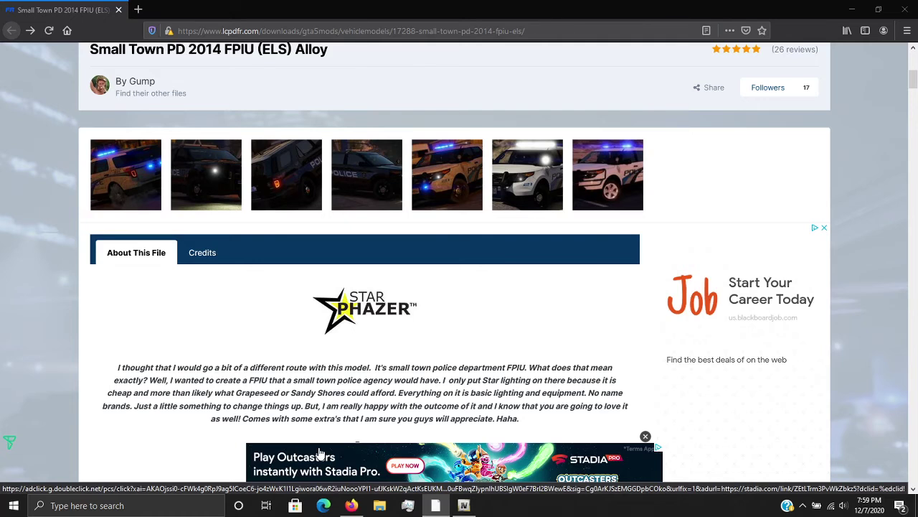
Review the Small Town PD 2014 FPIU mod's description and its list of downloadable files.
scroll(593, 257, "down", 3)
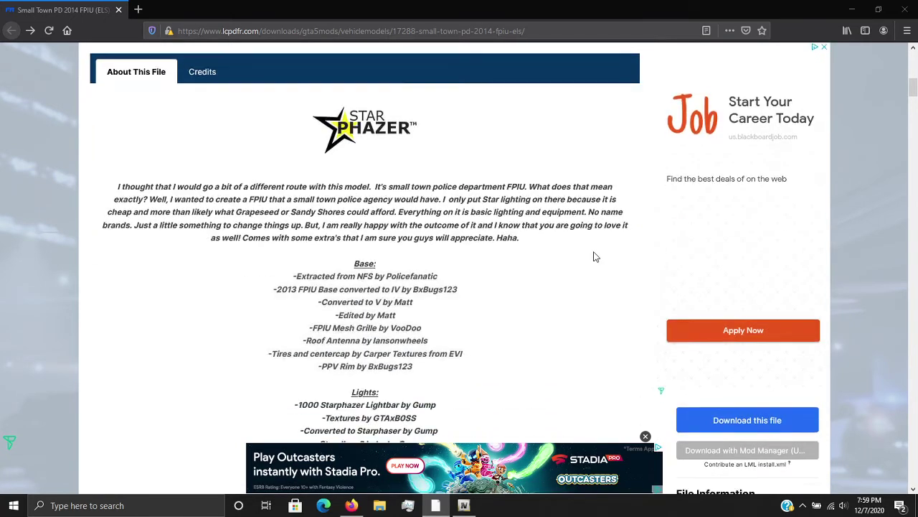
scroll(594, 257, "down", 1)
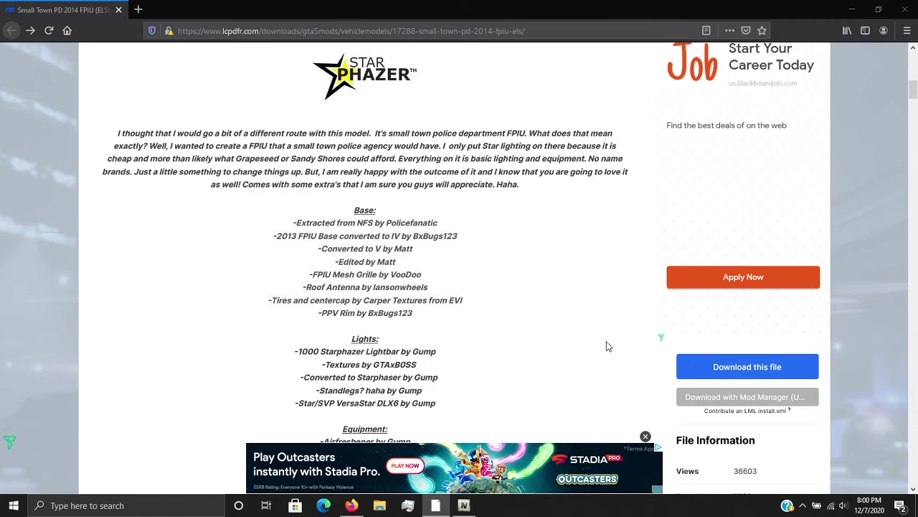
left_click(749, 370)
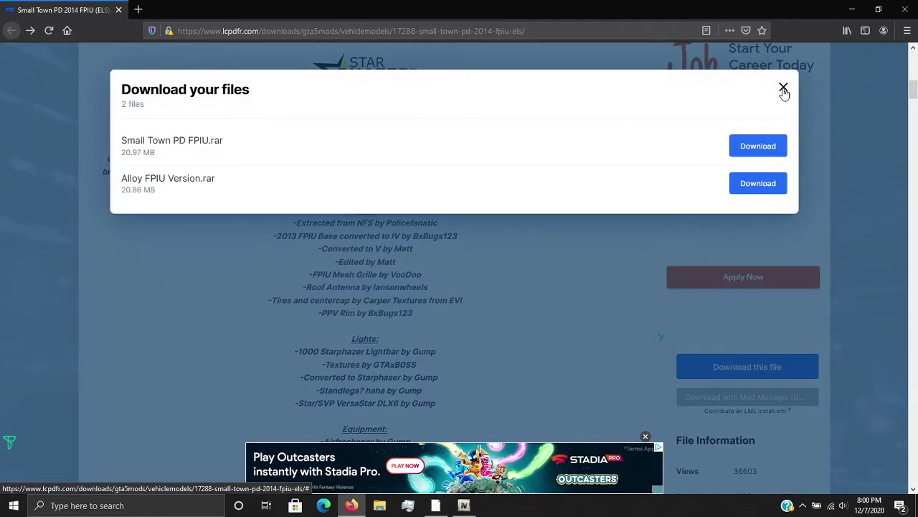
left_click(783, 89)
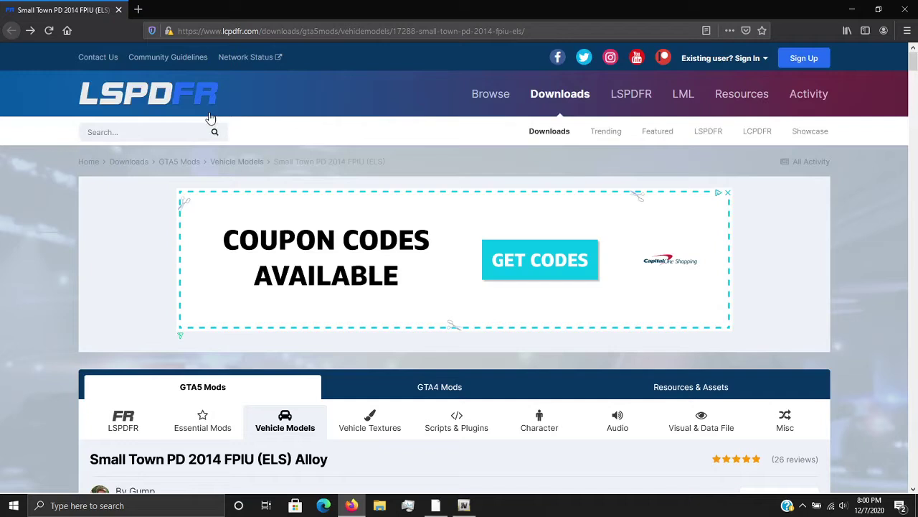
scroll(412, 191, "down", 4)
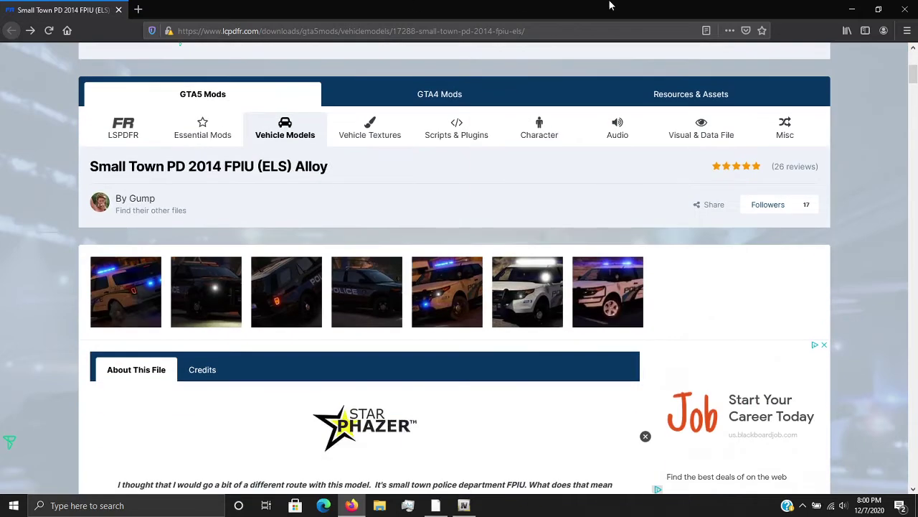
left_click(852, 8)
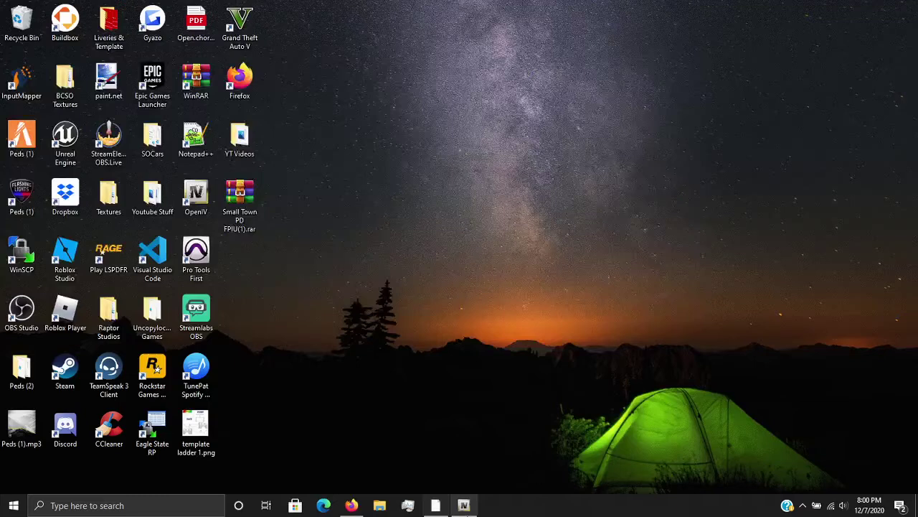
Copy police.yft, police.ytd, police_hi.yft and police_hi.ytd from the Small Town PD FPIU(1).rar archive into the Mods folder in OpenIV.
left_click(463, 505)
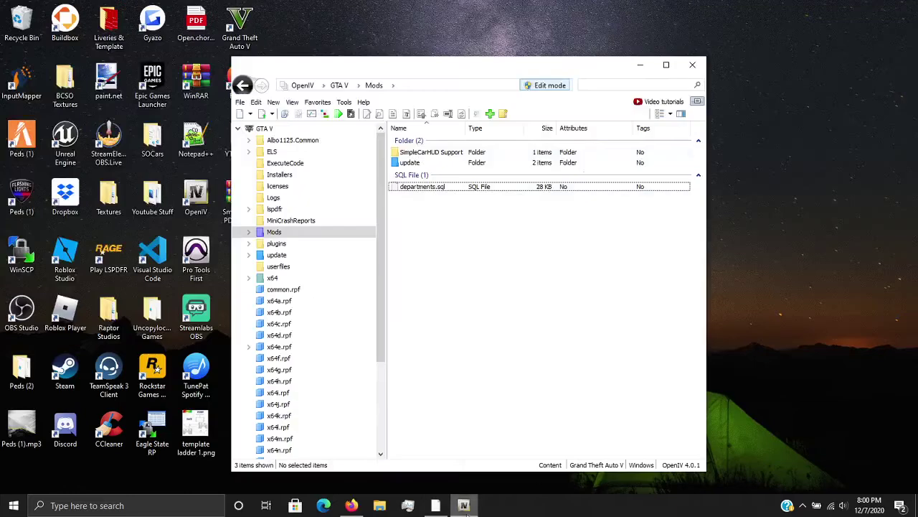
left_click(640, 64)
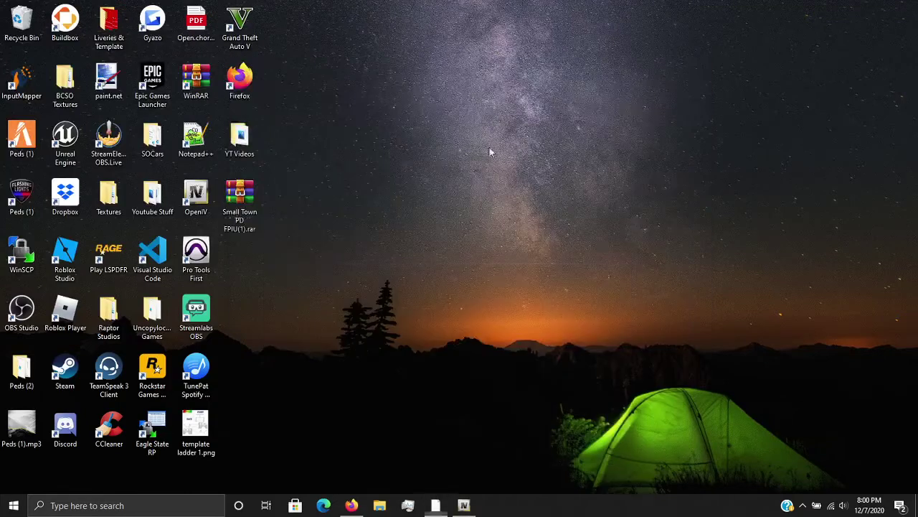
double_click(238, 206)
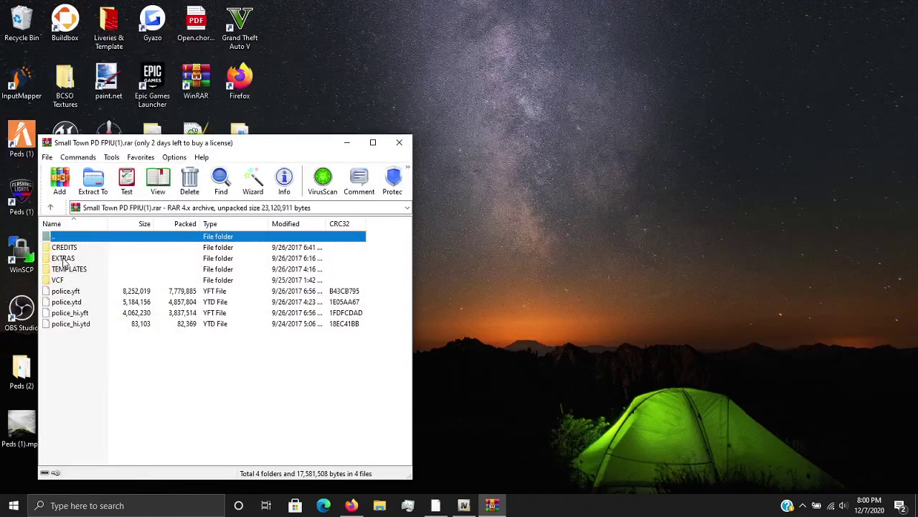
left_click_drag(68, 330, 115, 290)
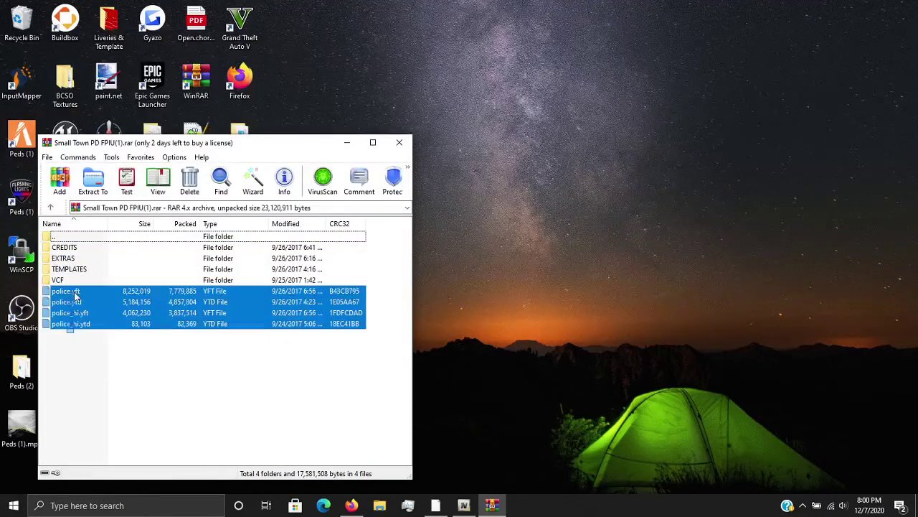
key("alt+Tab")
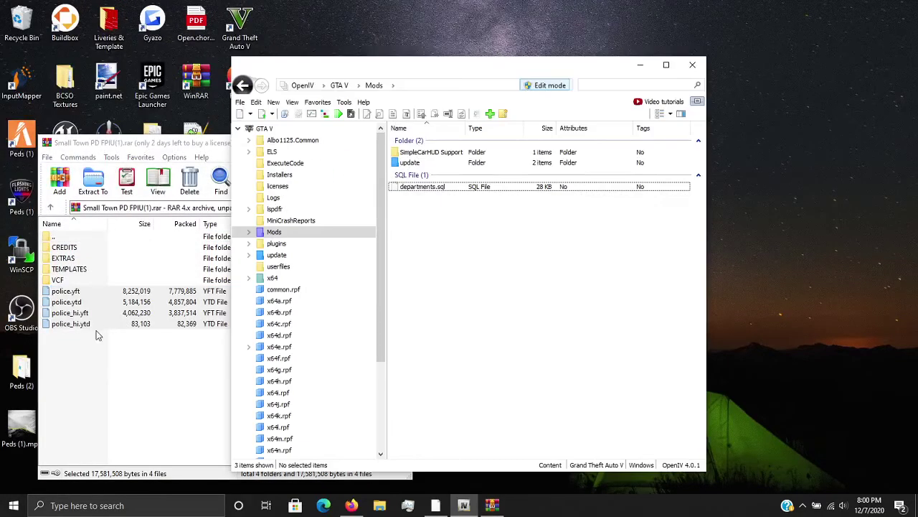
left_click_drag(93, 298, 467, 295)
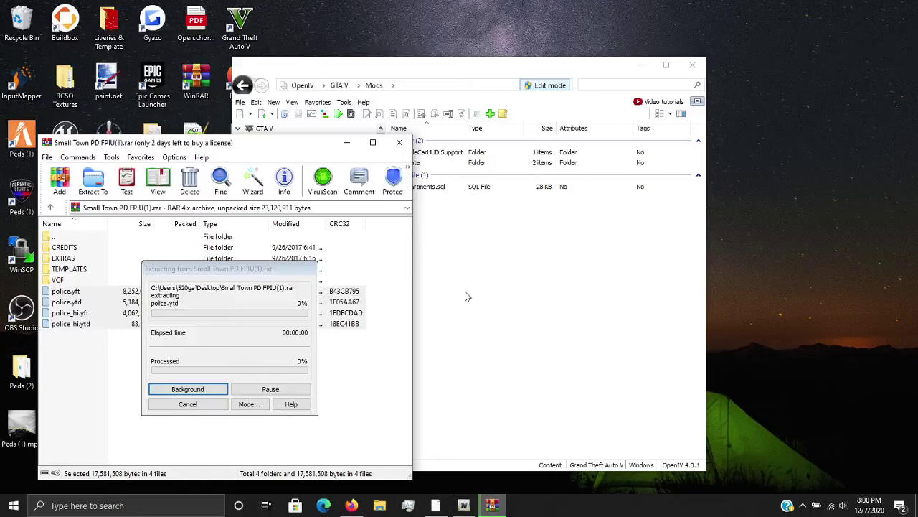
left_click(399, 142)
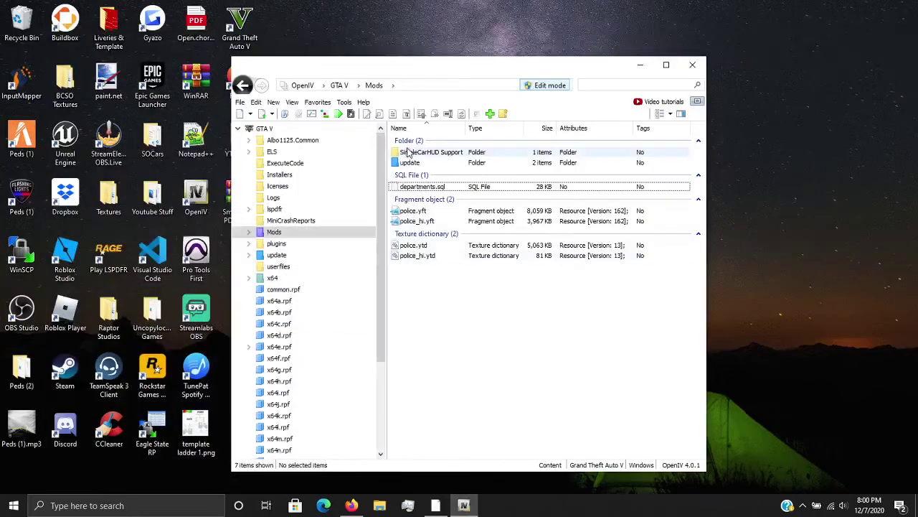
Delete police_hi.ytd from the Mods folder.
left_click(442, 256)
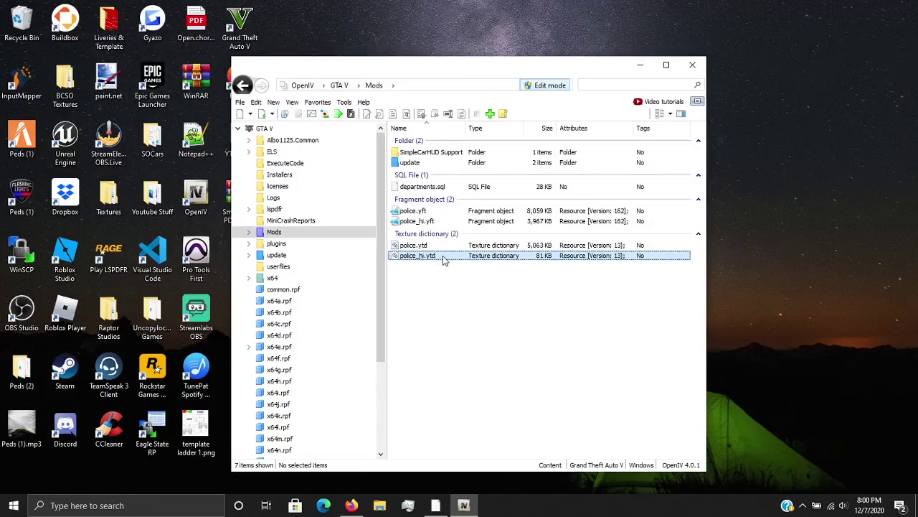
key("Delete")
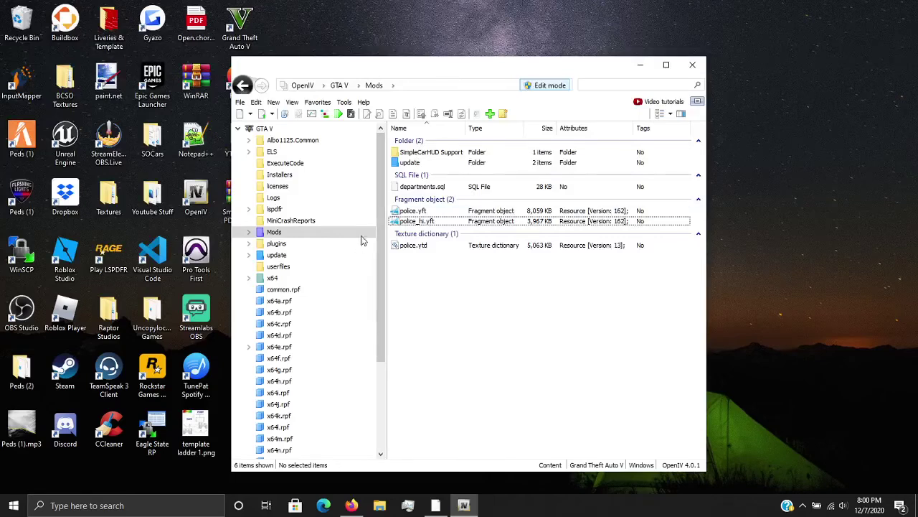
Preview the textures in police.ytd and the police.yft vehicle model.
double_click(421, 248)
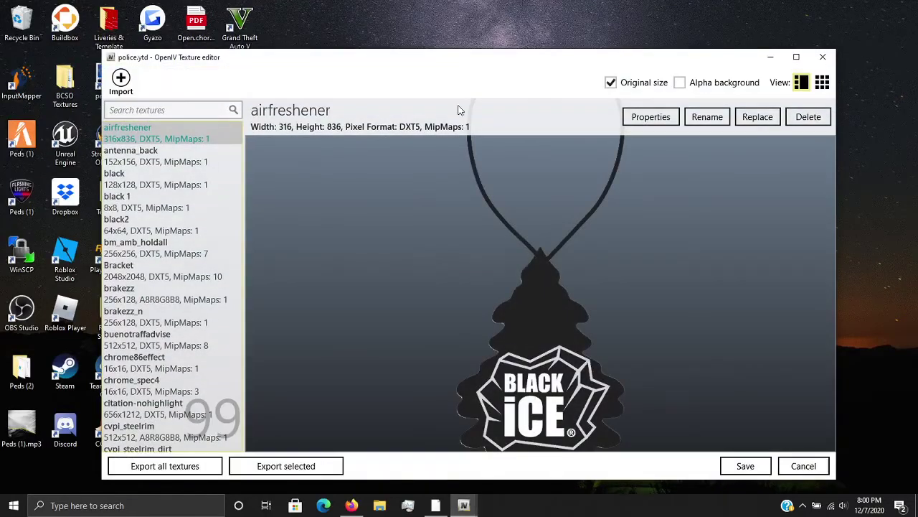
left_click(822, 57)
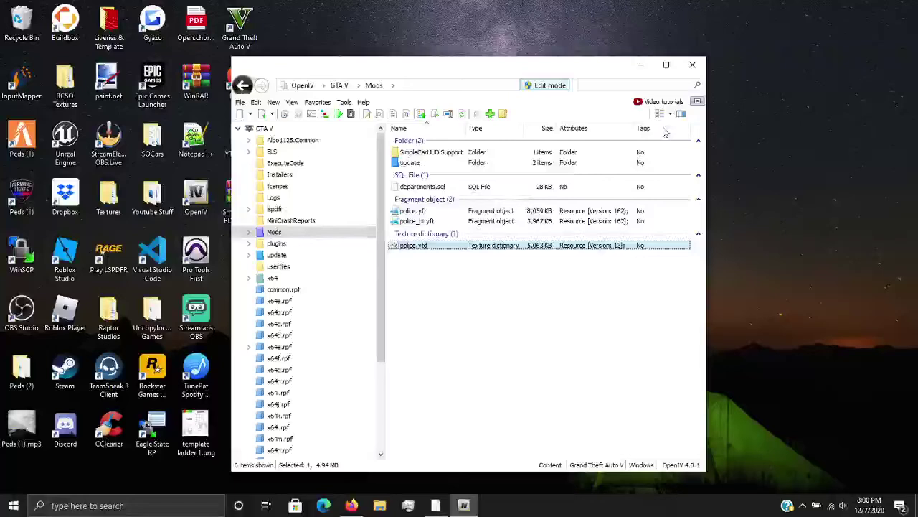
left_click(482, 212)
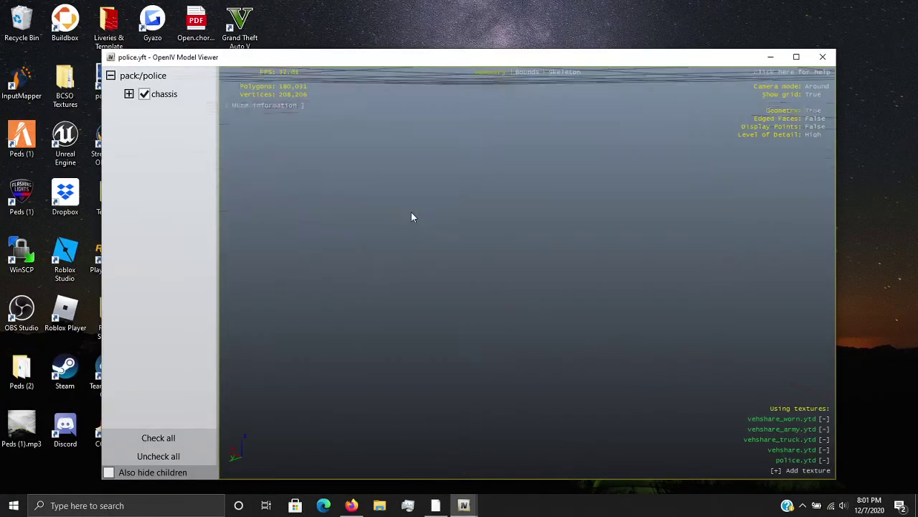
left_click_drag(412, 212, 619, 263)
left_click(823, 56)
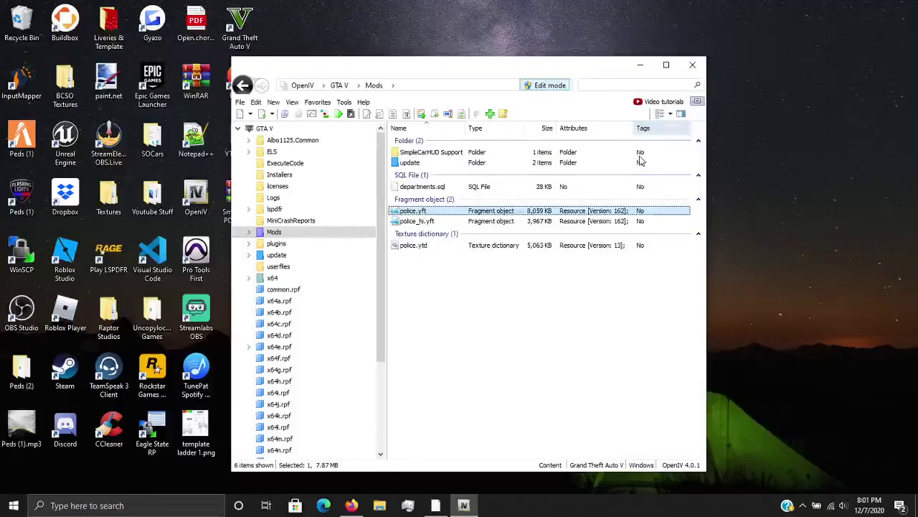
Open the (Paid) Greenville PD 14 Explorer Texture folder inside Raptor Studios and place its window beside OpenIV.
left_click_drag(507, 67, 619, 33)
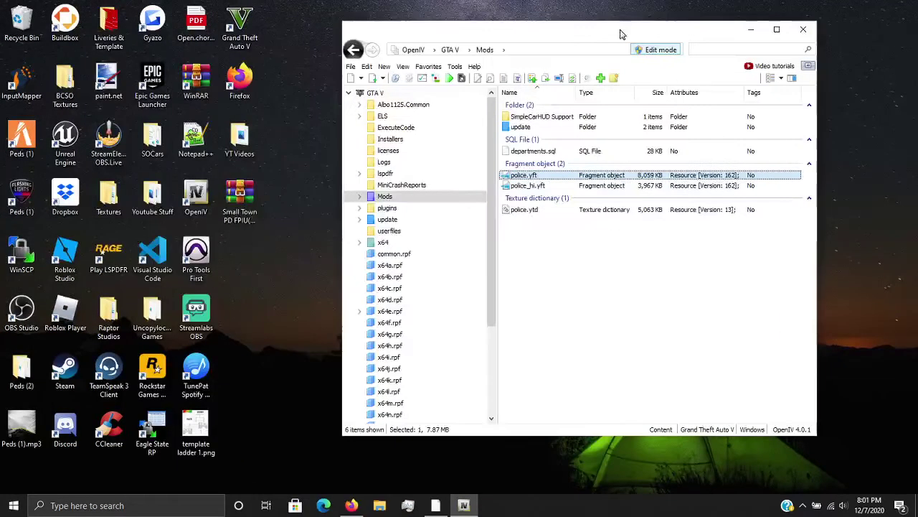
left_click(264, 235)
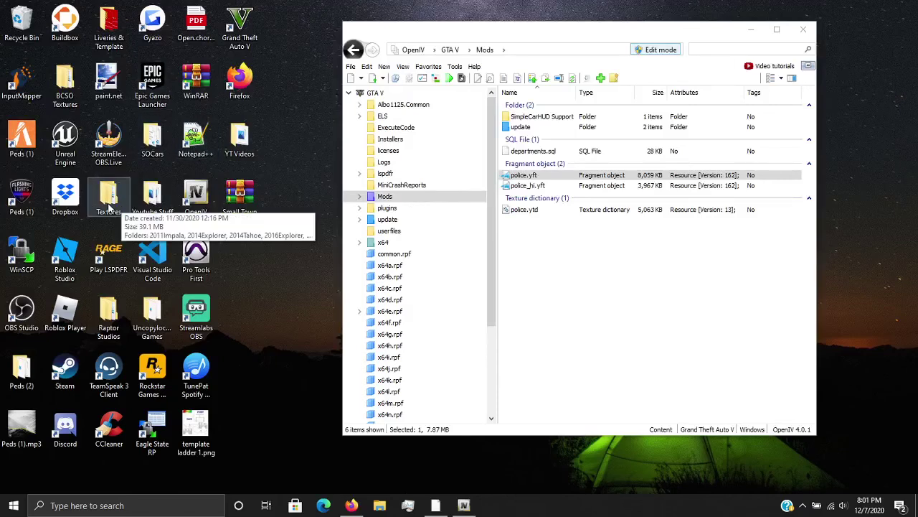
double_click(108, 315)
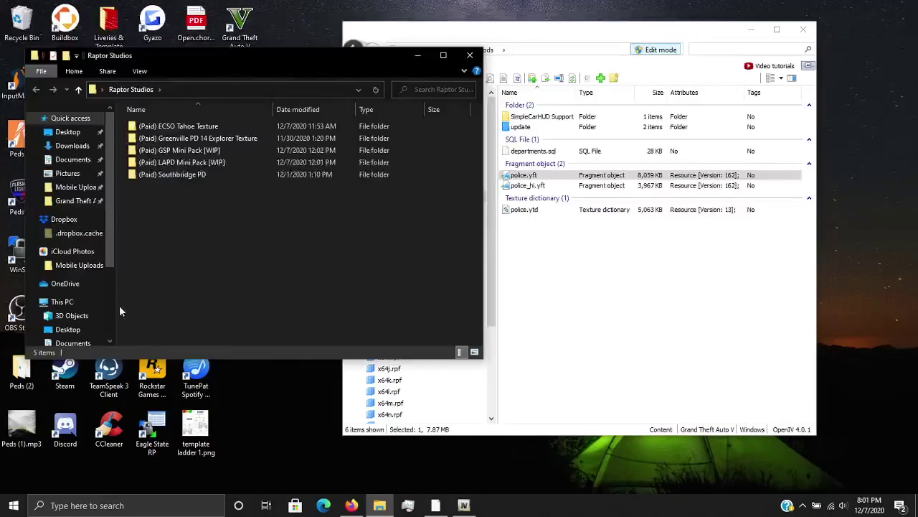
left_click(200, 142)
double_click(198, 141)
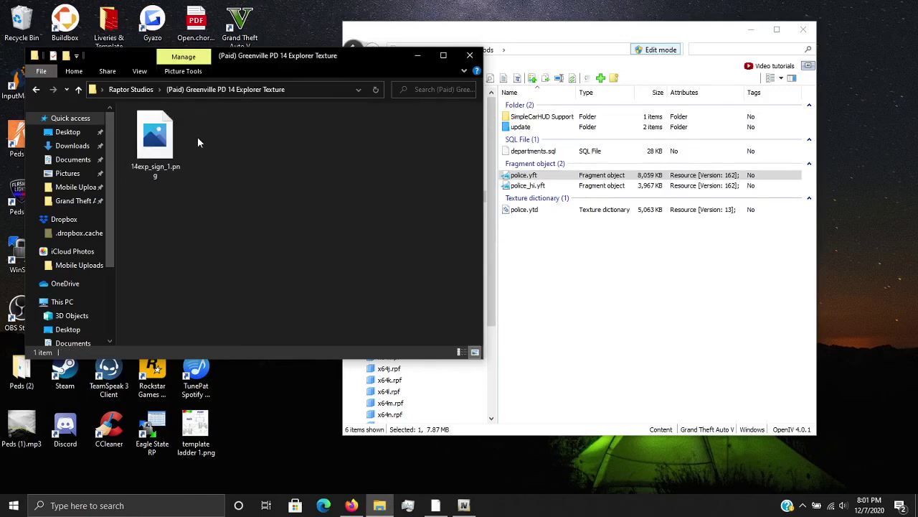
left_click_drag(376, 47, 274, 67)
Open police.ytd for texture editing, filter the textures by "sign", look through the matches and select exp_sign_1.
left_click(531, 176)
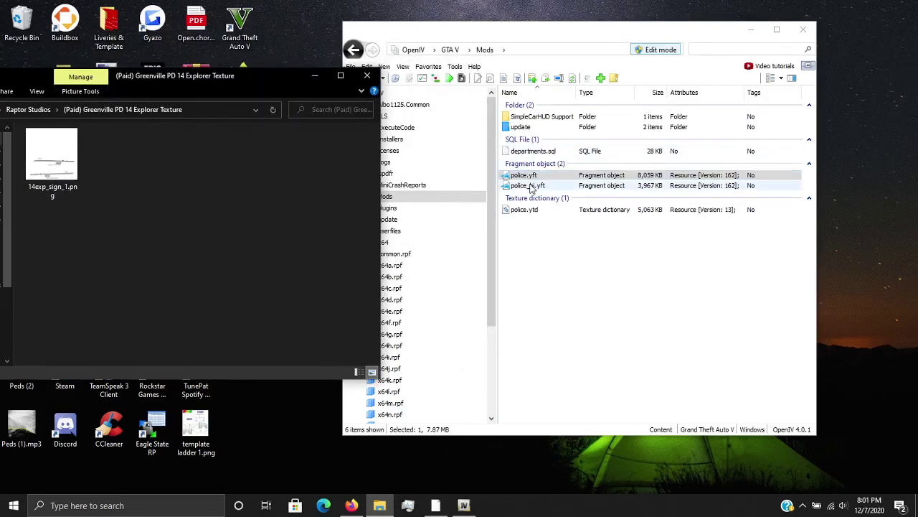
left_click(529, 210)
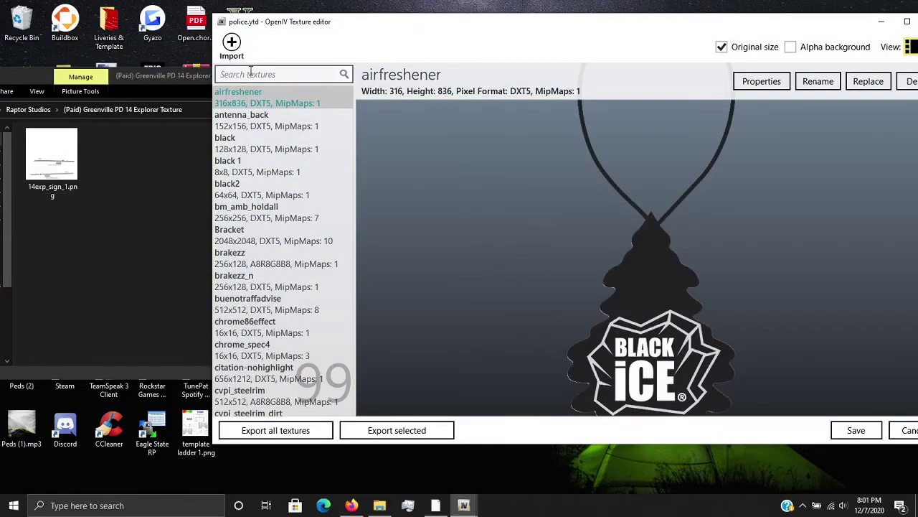
left_click(250, 71)
type("sign")
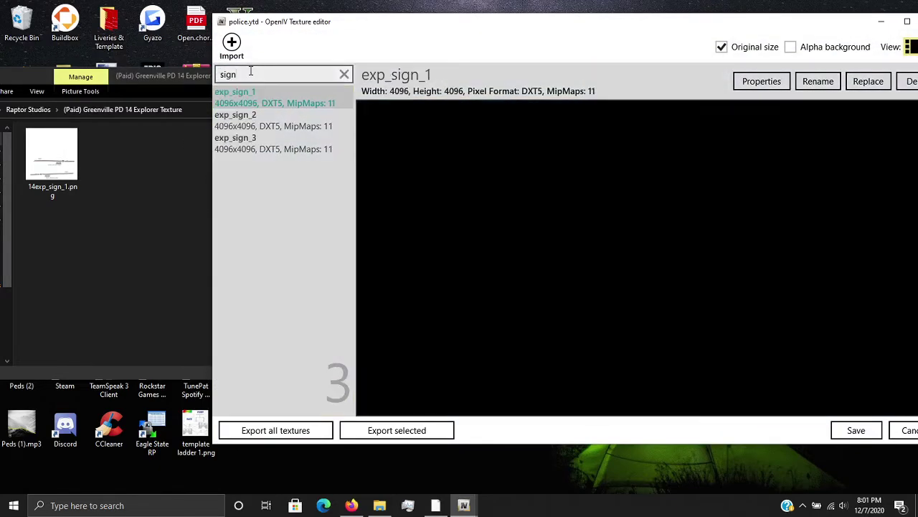
left_click(263, 121)
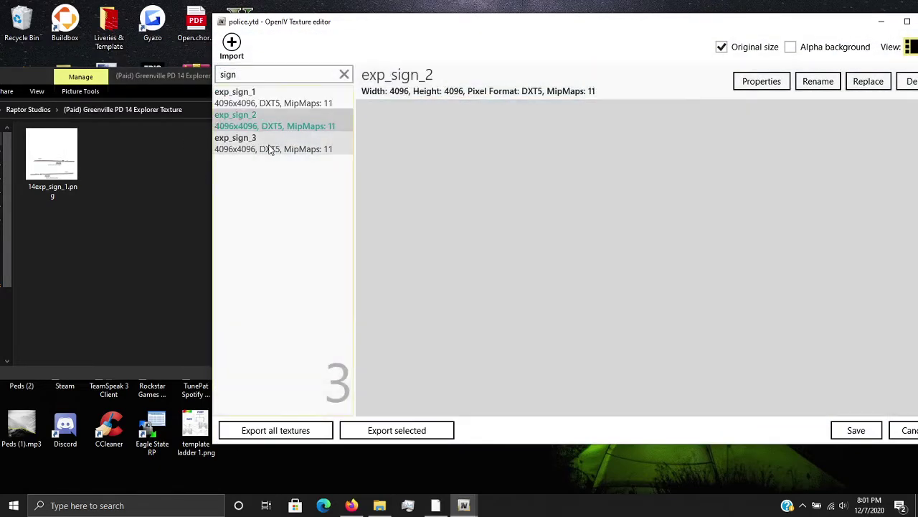
left_click(270, 148)
left_click(273, 99)
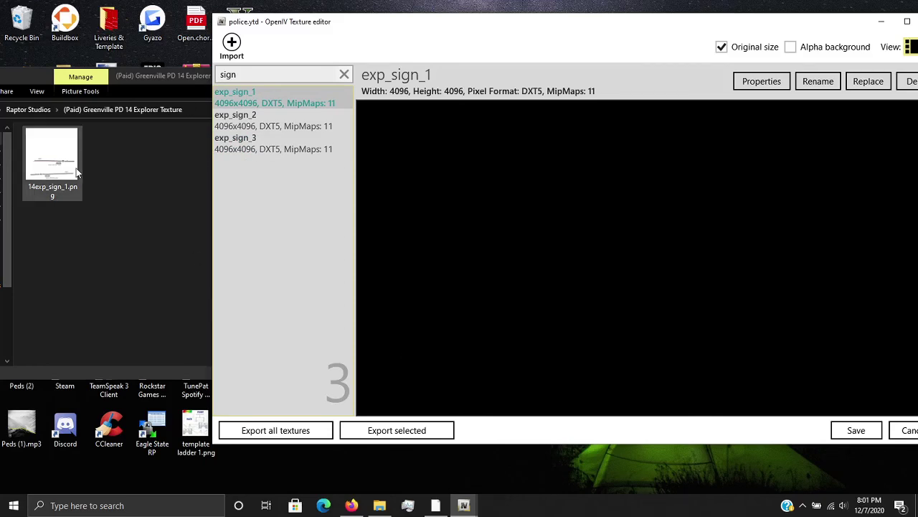
Replace exp_sign_1 with 14exp_sign_1.png from Raptor Studios' (Paid) Greenville PD 14 Explorer Texture folder and save the texture dictionary.
left_click(864, 81)
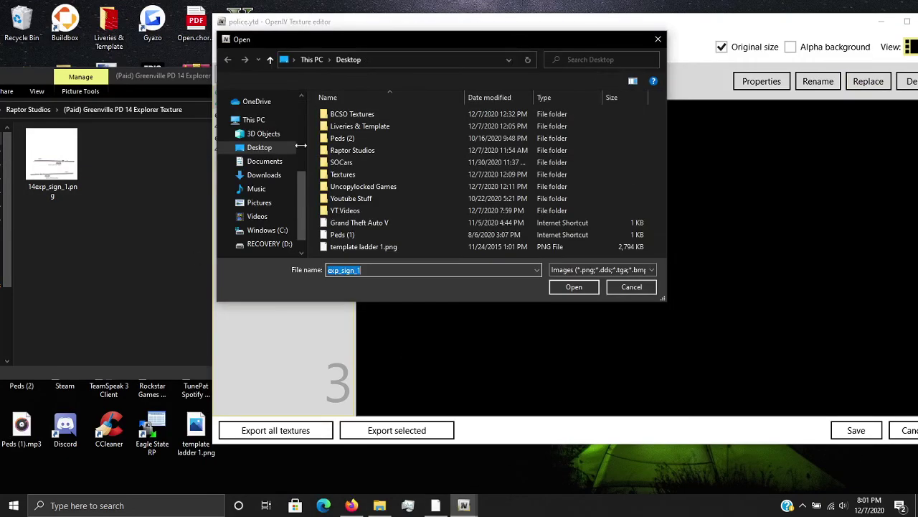
double_click(365, 151)
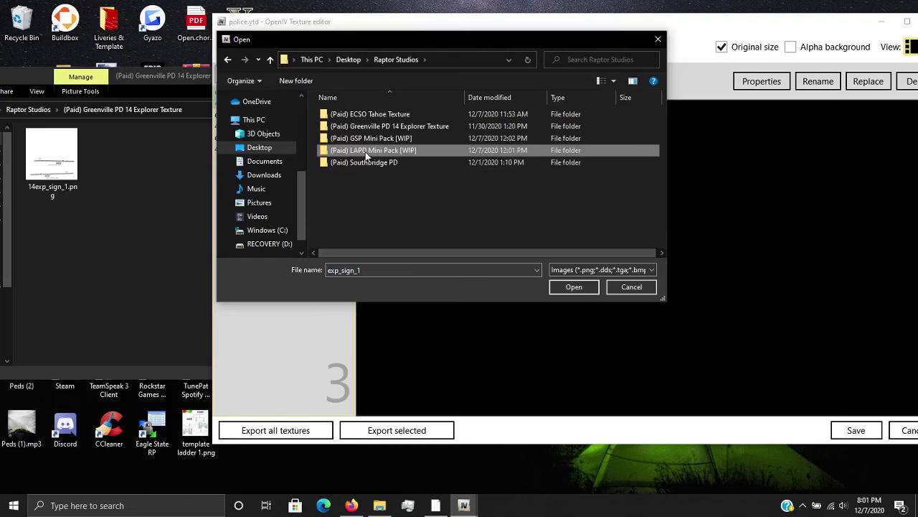
left_click(399, 127)
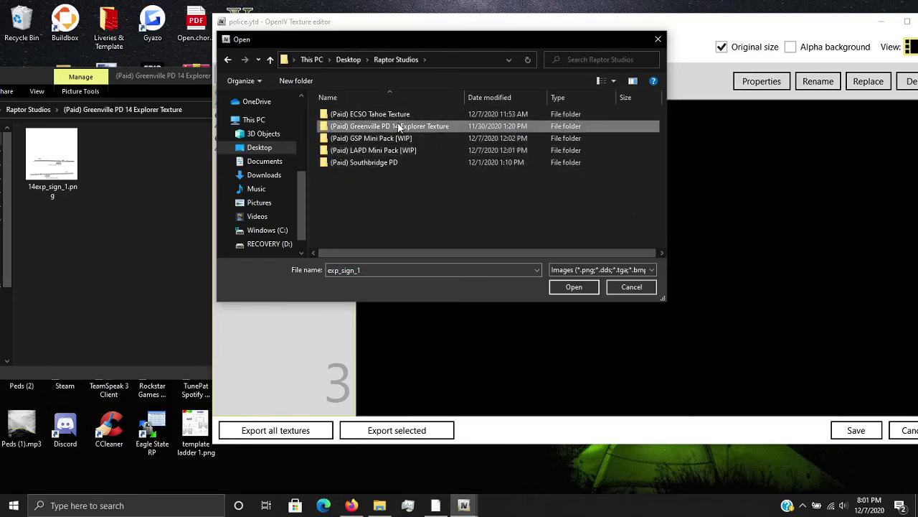
double_click(399, 127)
left_click(365, 141)
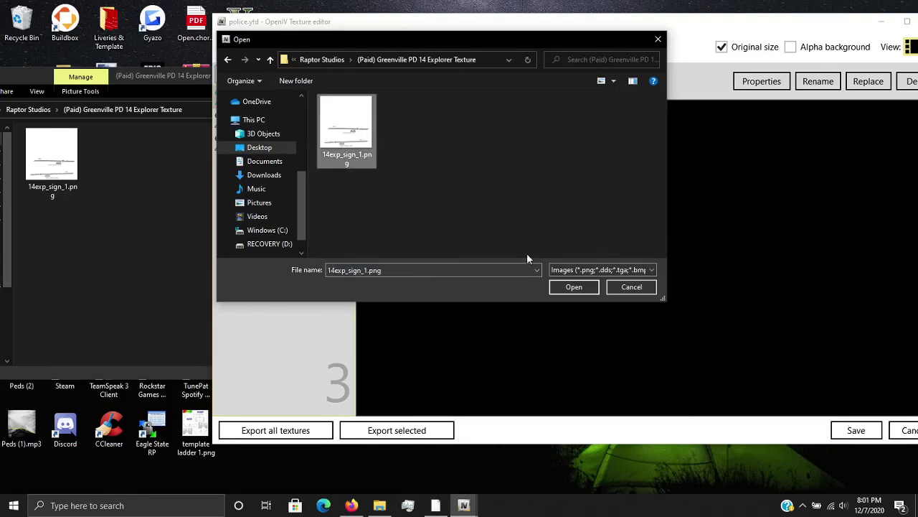
left_click(573, 287)
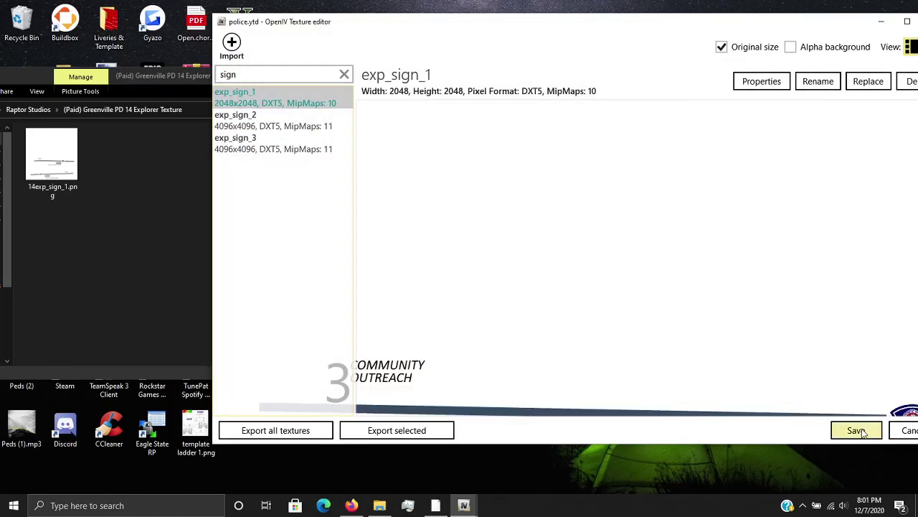
left_click(858, 430)
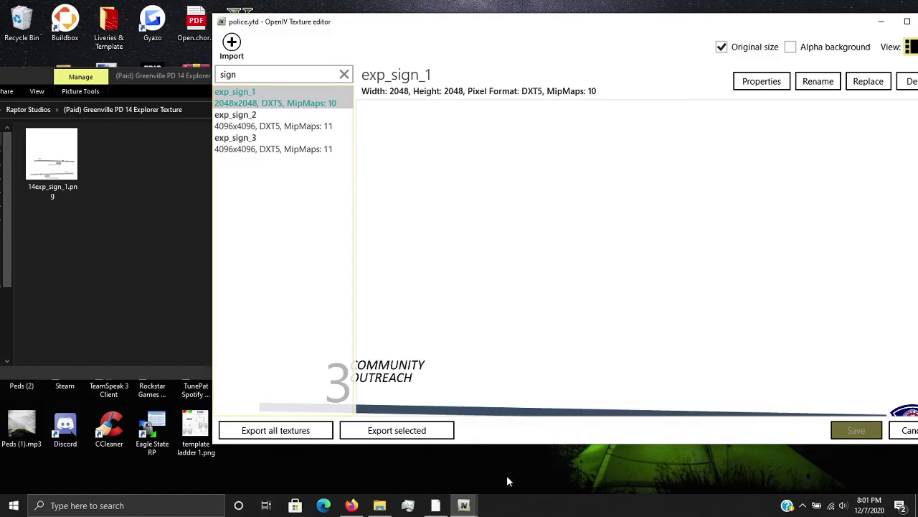
Close the (Paid) Greenville PD 14 Explorer Texture folder window and open police.yft from GTA V's Mods folder in the model viewer.
mouse_move(387, 511)
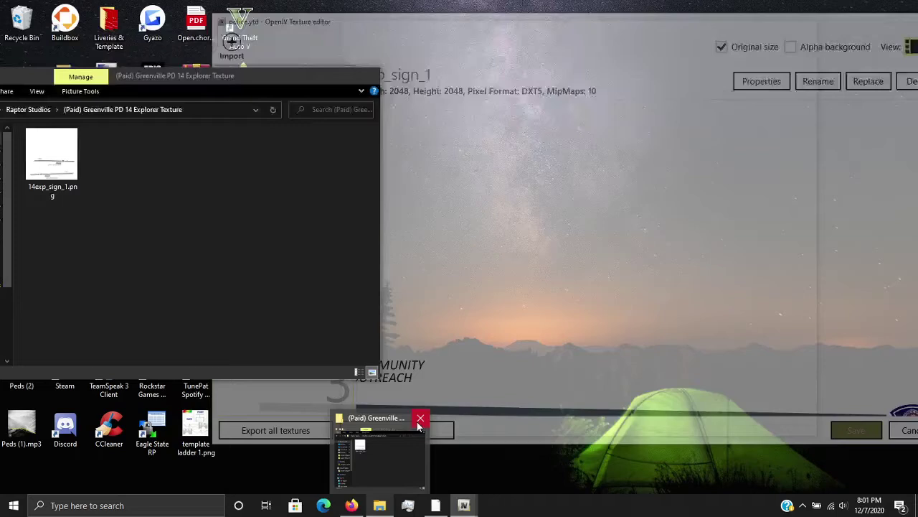
left_click(420, 418)
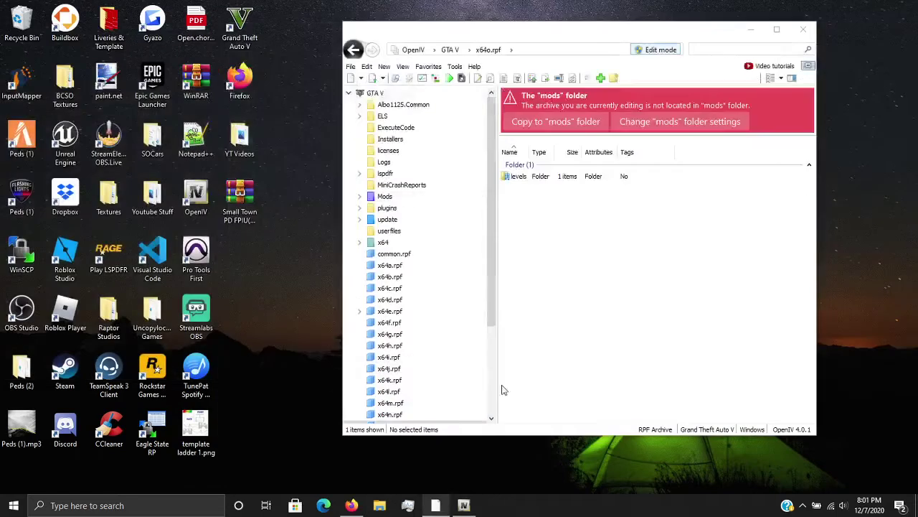
left_click(384, 197)
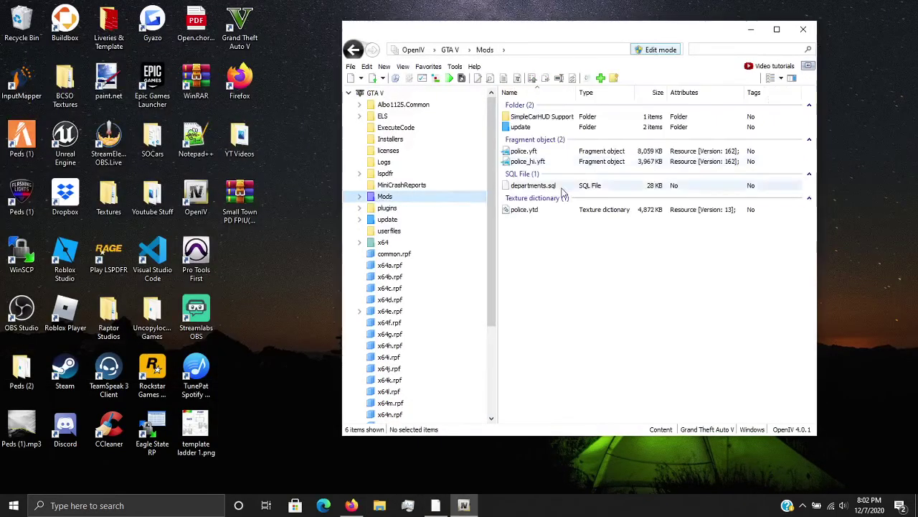
left_click(535, 152)
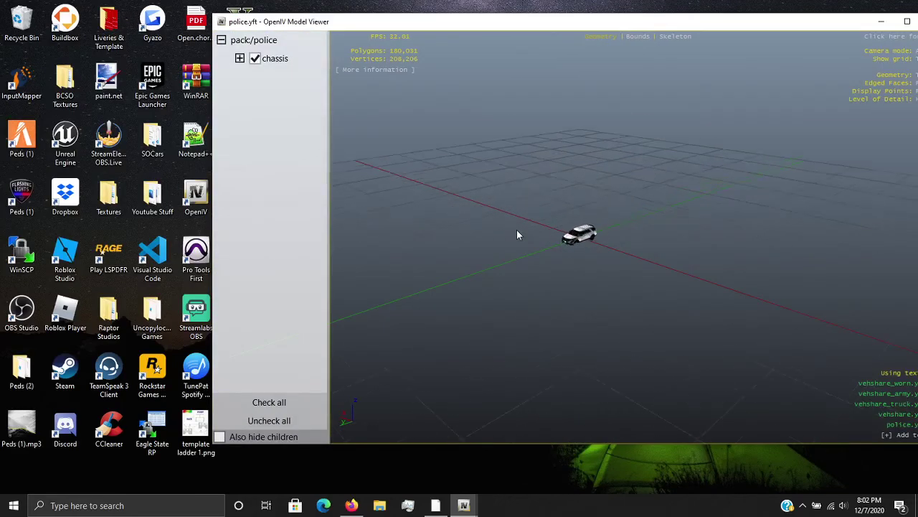
Examine the police vehicle model up close from the front and side to check the applied Greenville livery, keeping the whole viewport visible.
left_click_drag(523, 237, 523, 196)
scroll(488, 224, "up", 5)
scroll(399, 207, "down", 3)
scroll(640, 183, "up", 2)
scroll(732, 214, "up", 5)
scroll(732, 215, "down", 4)
left_click_drag(692, 121, 703, 68)
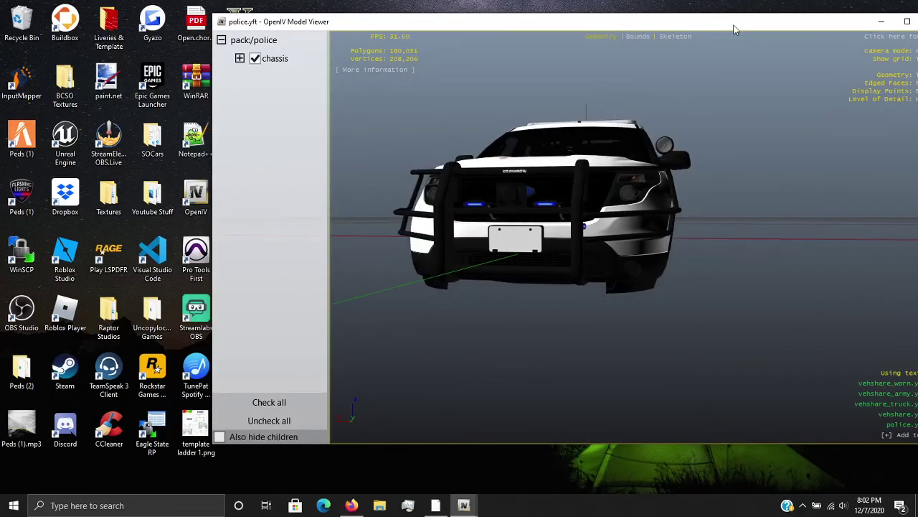
left_click_drag(734, 29, 484, 46)
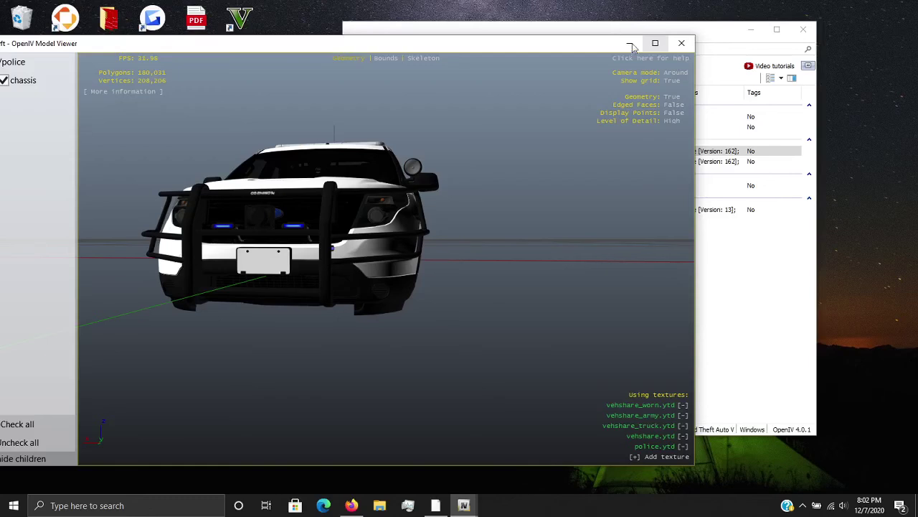
left_click_drag(617, 86, 269, 186)
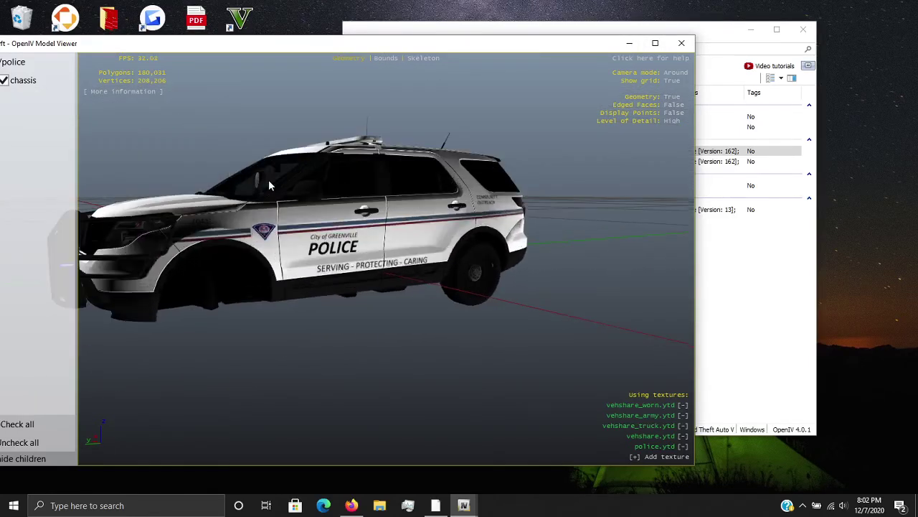